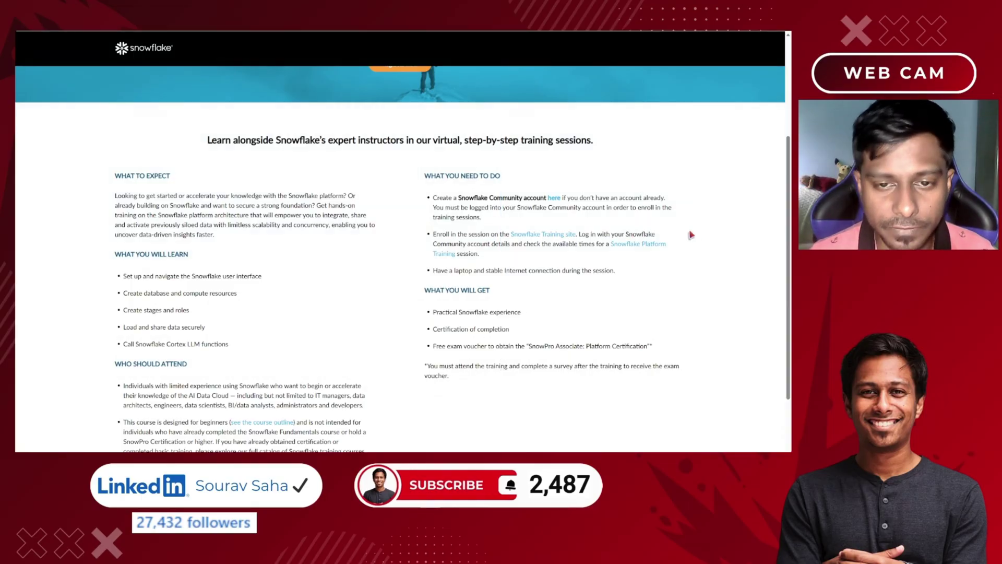
{"action": "scroll", "coordinate": [735, 226], "scroll_direction": "down", "scroll_amount": 2}
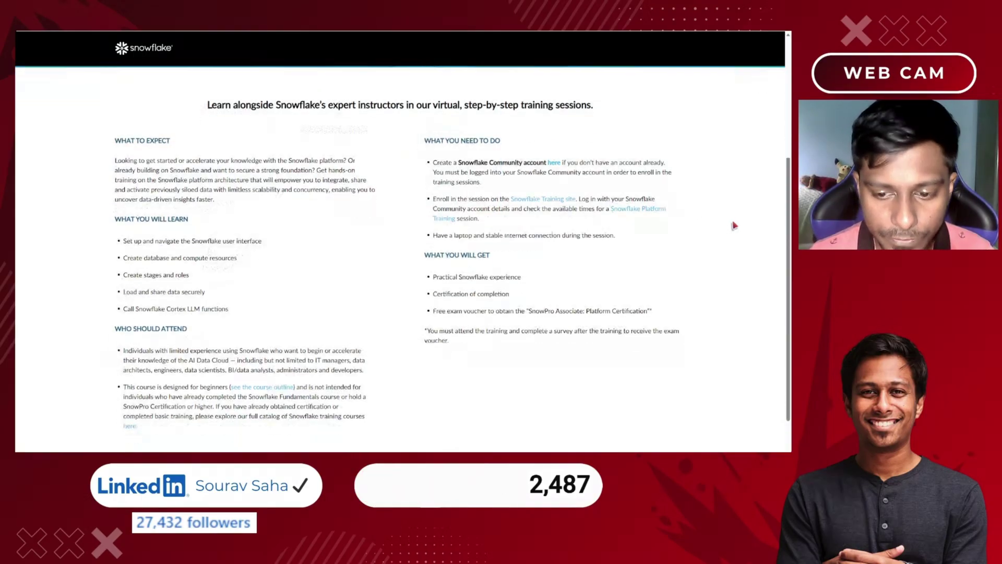
{"action": "left_click_drag", "start_coordinate": [435, 117], "coordinate": [538, 118]}
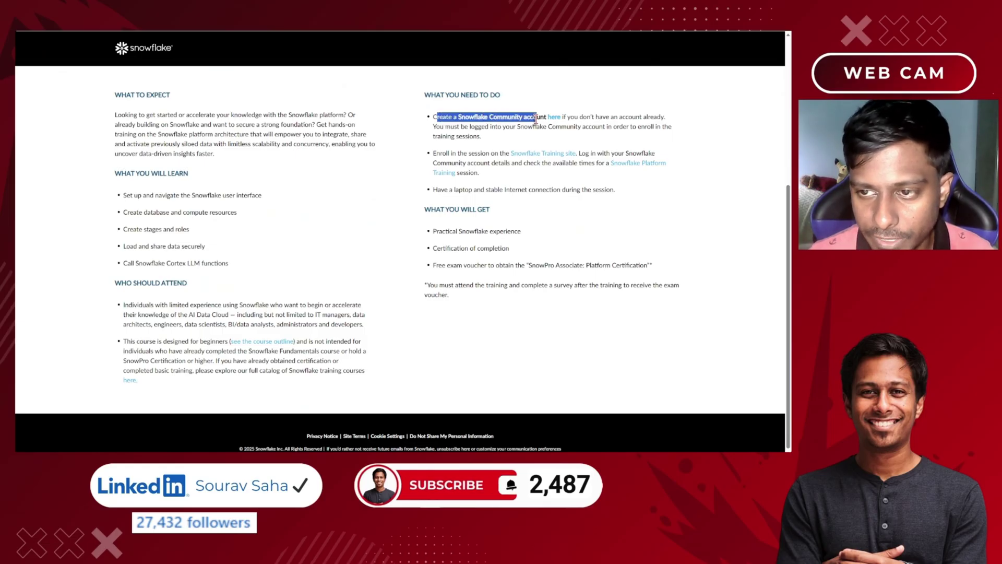
{"action": "left_click", "coordinate": [560, 119]}
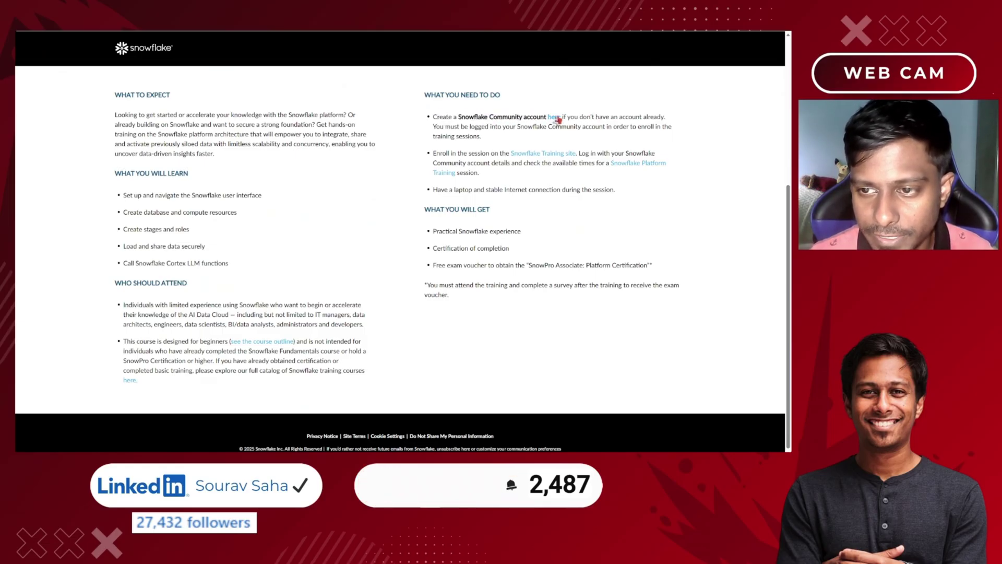
{"action": "left_click_drag", "start_coordinate": [436, 152], "coordinate": [442, 155]}
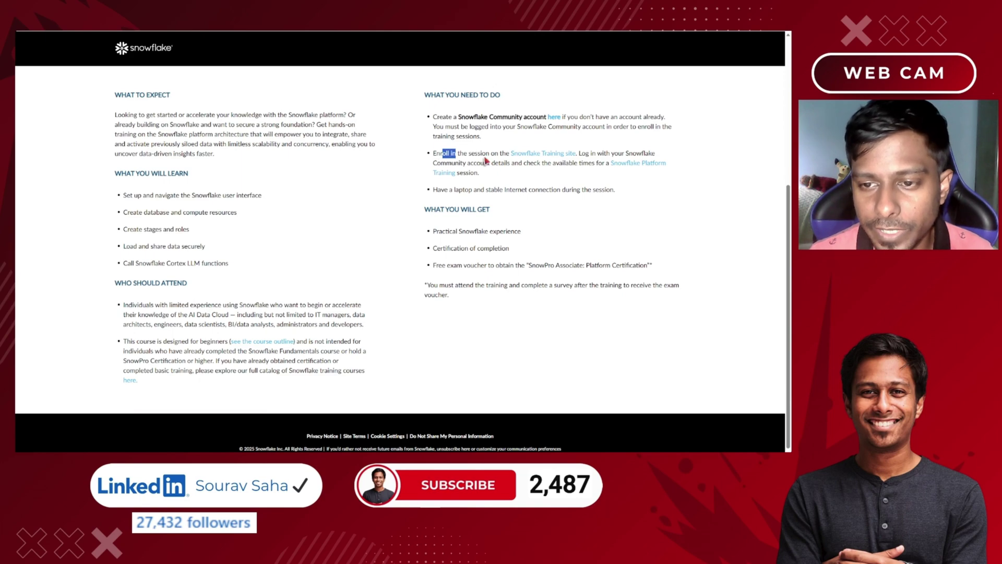
{"action": "left_click", "coordinate": [450, 157]}
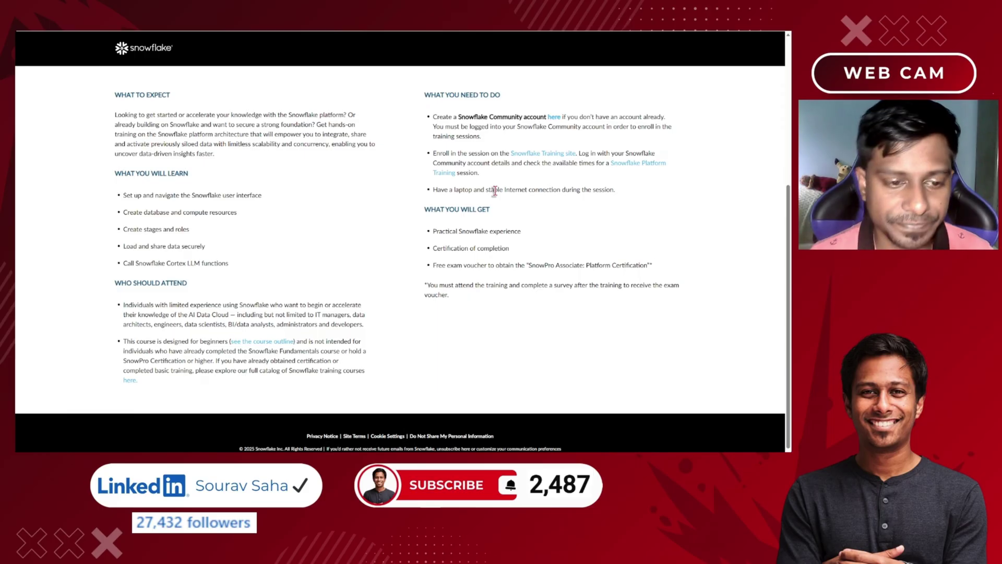
{"action": "scroll", "coordinate": [145, 289], "scroll_direction": "down", "scroll_amount": 1}
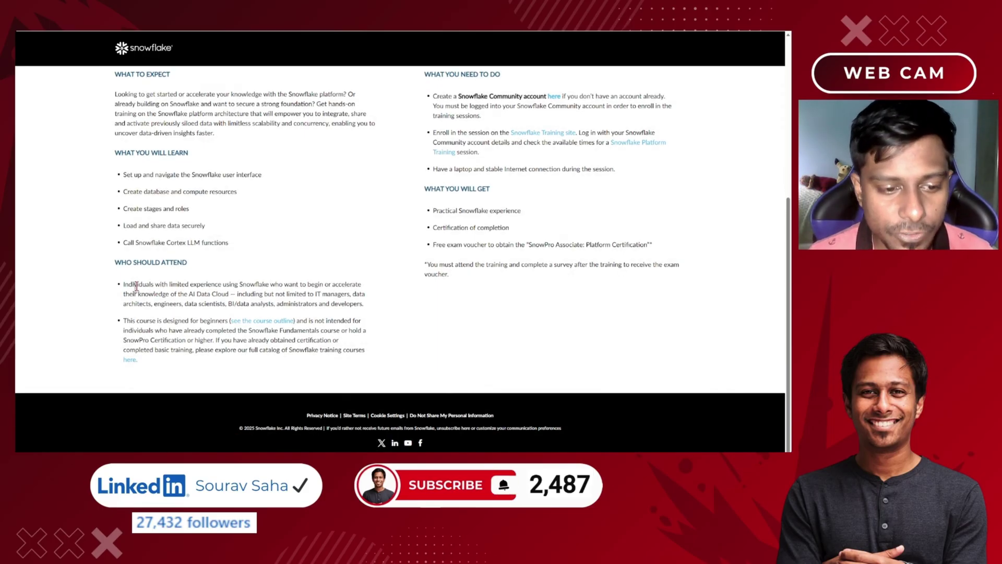
{"action": "mouse_move", "coordinate": [135, 288]}
{"action": "left_mouse_down"}
{"action": "mouse_move", "coordinate": [364, 296]}
{"action": "mouse_move", "coordinate": [198, 294]}
{"action": "left_mouse_up"}
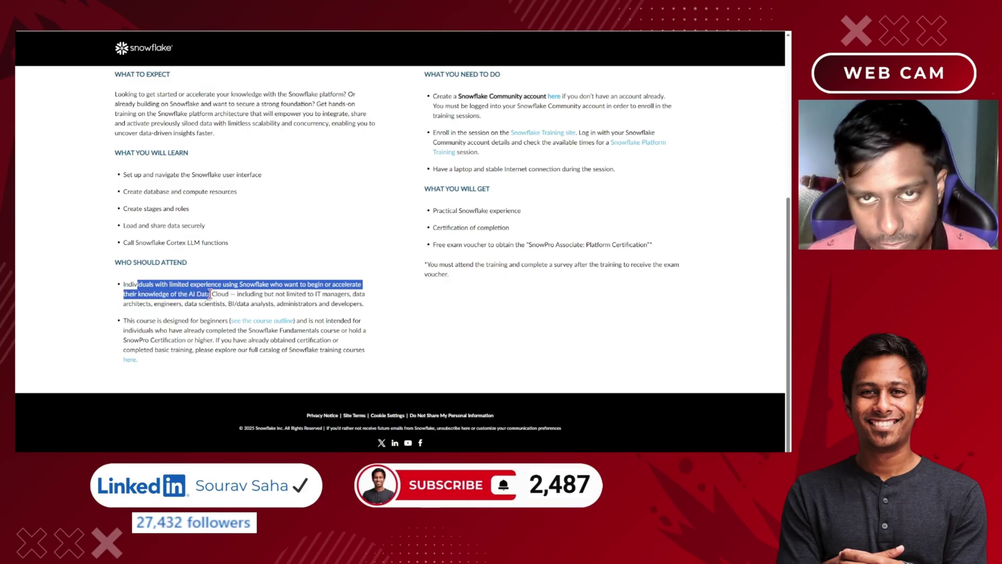
{"action": "left_click", "coordinate": [332, 286]}
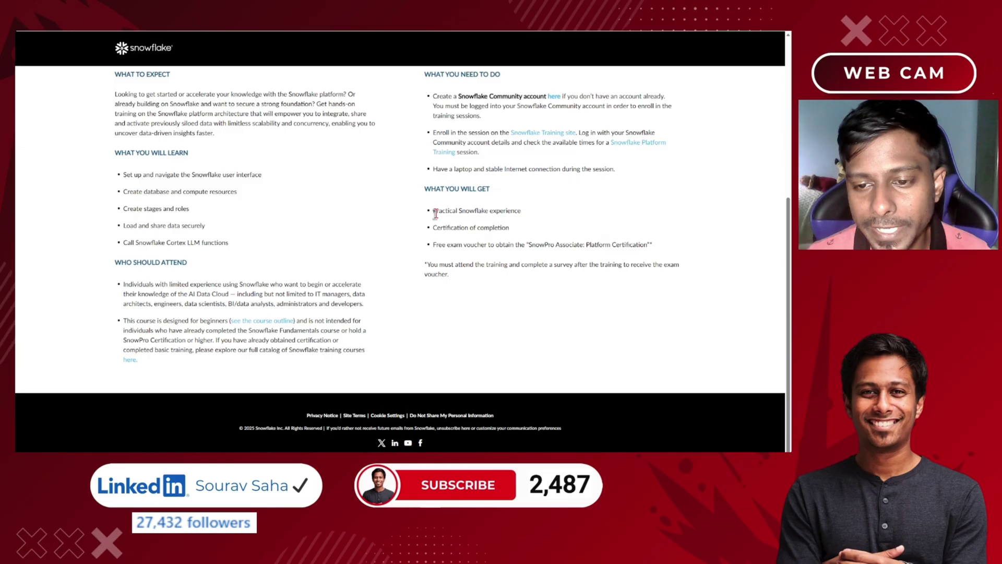
{"action": "left_click_drag", "start_coordinate": [435, 214], "coordinate": [518, 211]}
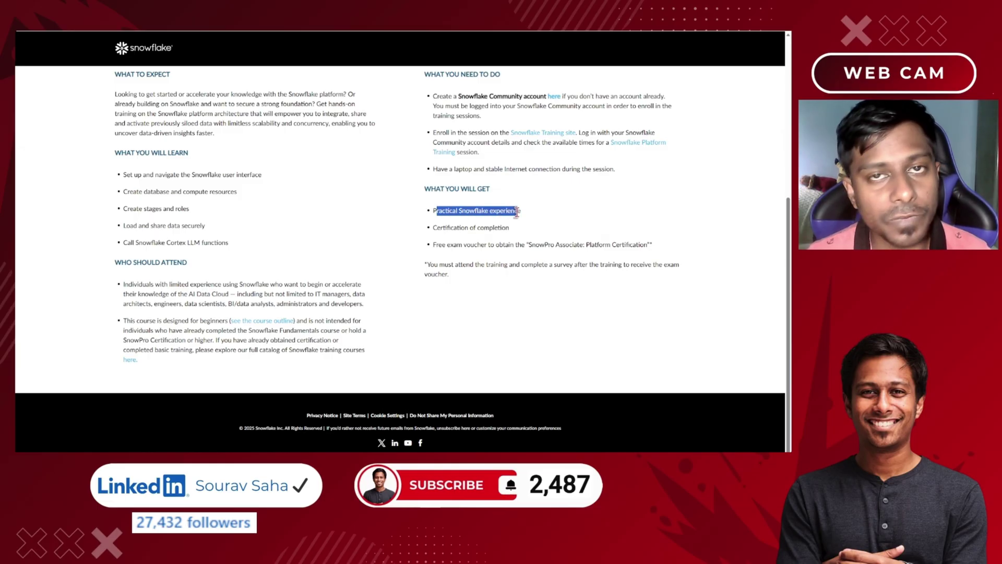
{"action": "left_click", "coordinate": [459, 241]}
{"action": "left_click_drag", "start_coordinate": [436, 228], "coordinate": [508, 229]}
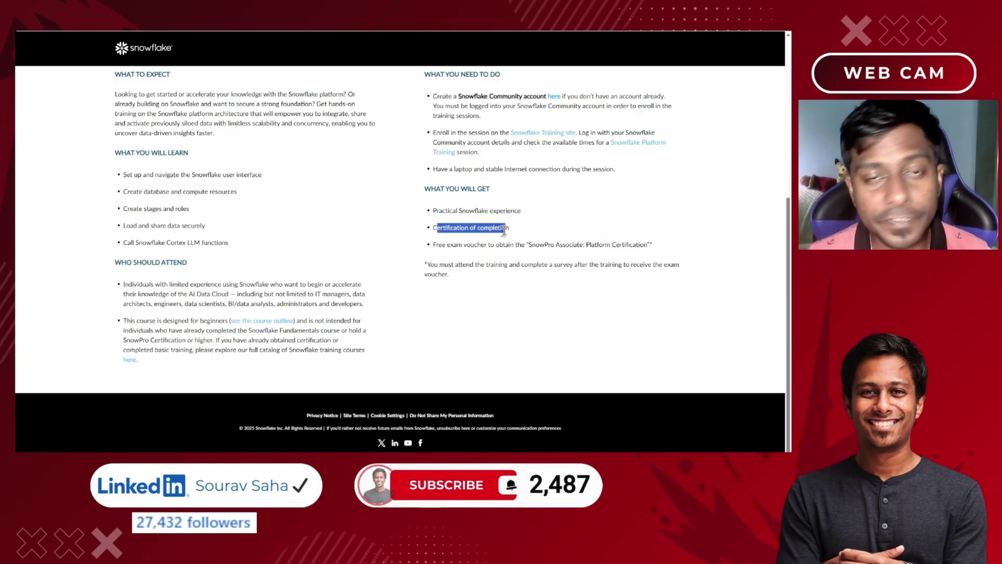
{"action": "left_click", "coordinate": [540, 239]}
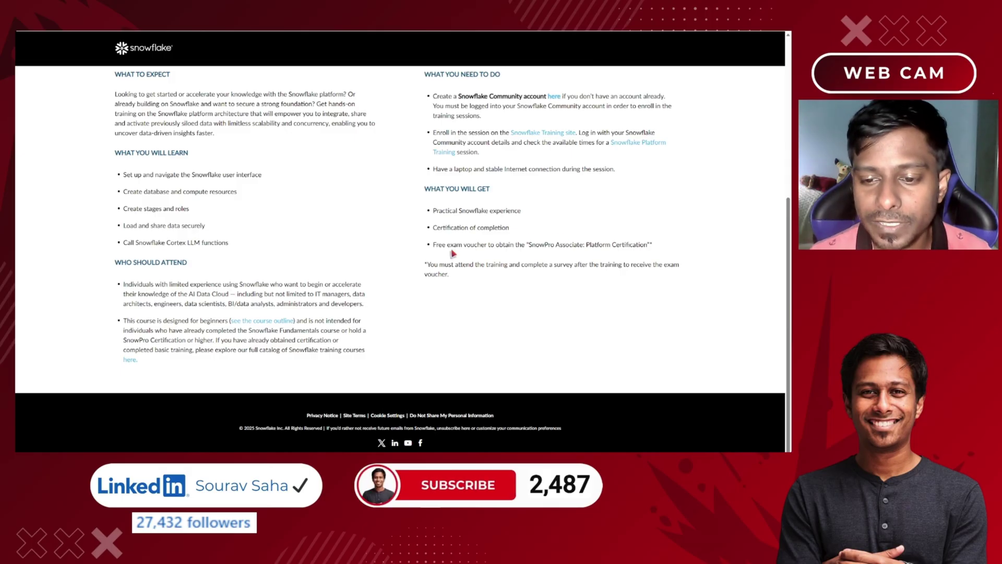
{"action": "left_click_drag", "start_coordinate": [445, 245], "coordinate": [703, 247]}
{"action": "left_click", "coordinate": [536, 245]}
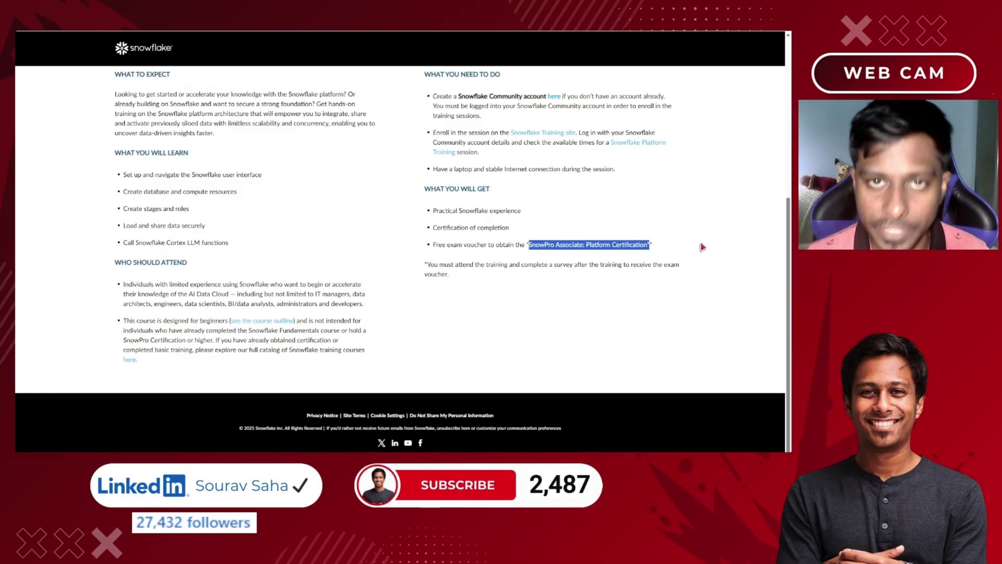
{"action": "left_click", "coordinate": [703, 247]}
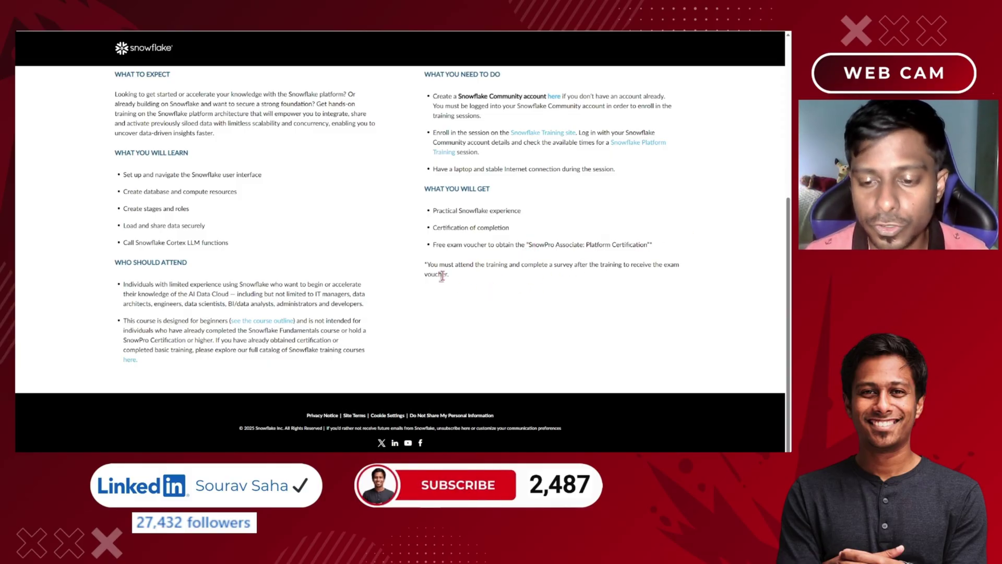
{"action": "left_click_drag", "start_coordinate": [442, 265], "coordinate": [614, 266]}
{"action": "left_click", "coordinate": [560, 270]}
{"action": "left_click", "coordinate": [605, 302]}
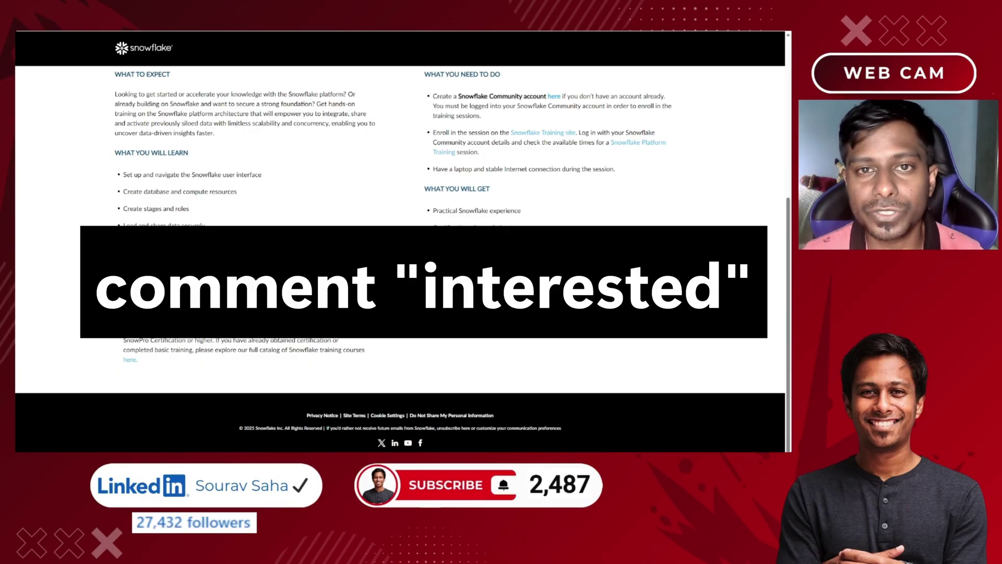
{"action": "scroll", "coordinate": [566, 279], "scroll_direction": "up", "scroll_amount": 2}
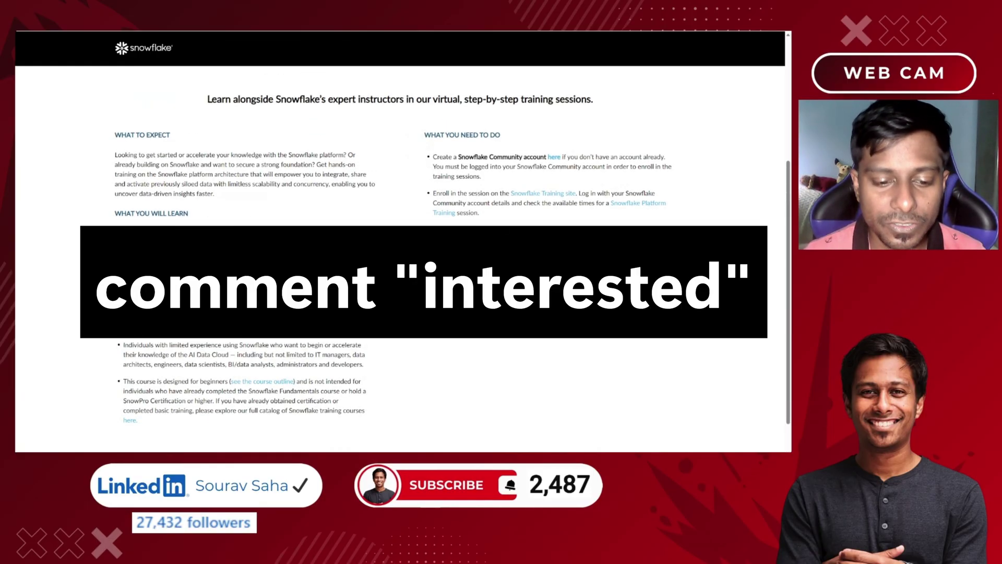
{"action": "scroll", "coordinate": [566, 279], "scroll_direction": "up", "scroll_amount": 3}
{"action": "scroll", "coordinate": [566, 278], "scroll_direction": "up", "scroll_amount": 3}
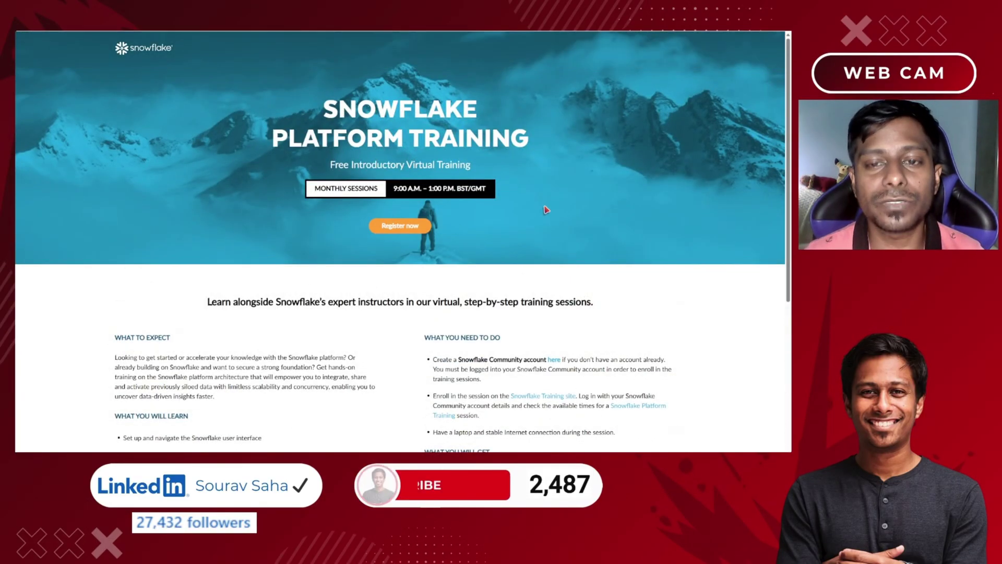
Open the Snowflake Platform Training course page (ILT-SPT, 4 estimated hours) from the top banner.
{"action": "left_click", "coordinate": [413, 228]}
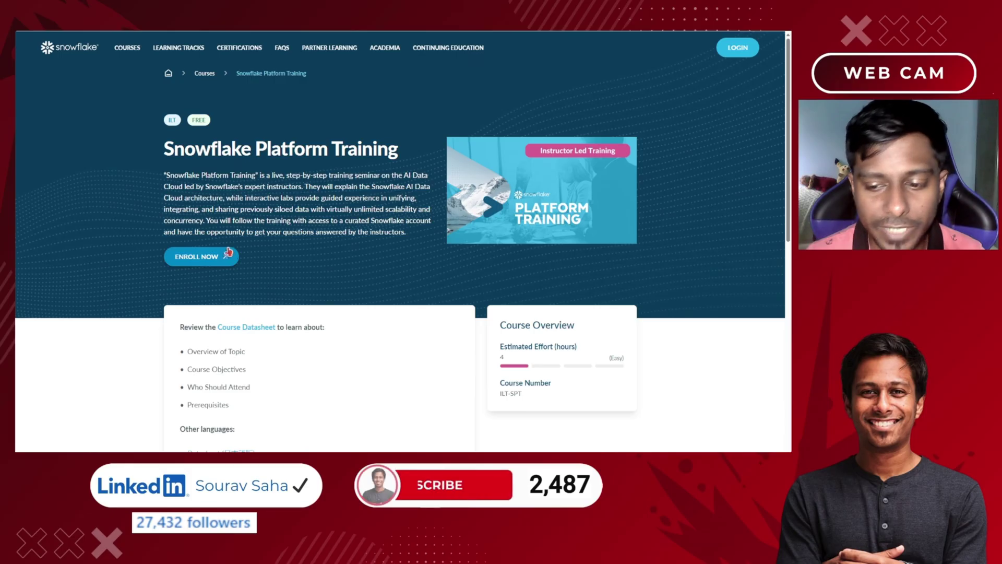
{"action": "scroll", "coordinate": [228, 252], "scroll_direction": "down", "scroll_amount": 3}
Check the course's estimated effort, then start a new Snowflake Community account from the enrollment login.
{"action": "left_click_drag", "start_coordinate": [501, 225], "coordinate": [551, 226]}
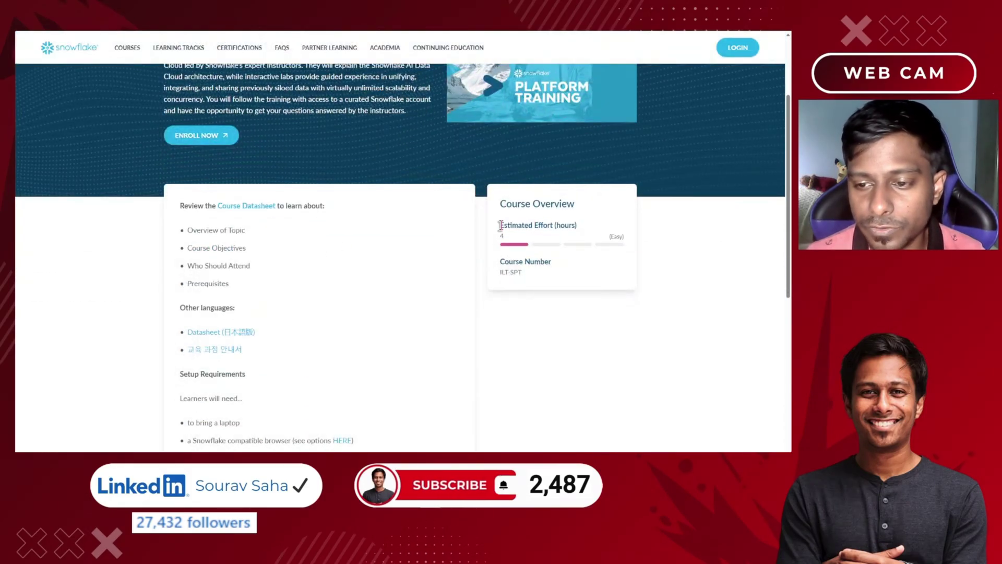
{"action": "left_click", "coordinate": [688, 245]}
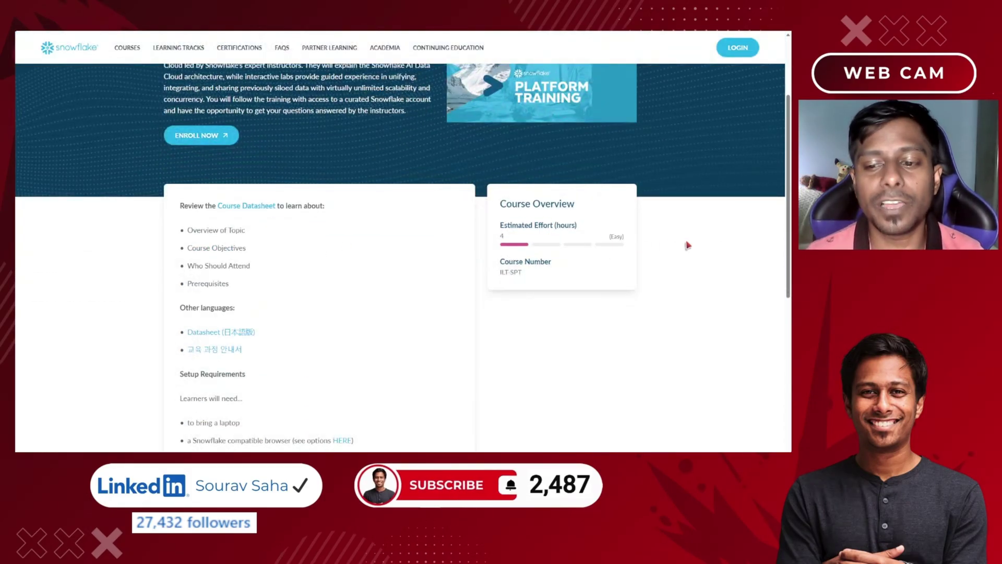
{"action": "scroll", "coordinate": [200, 278], "scroll_direction": "down", "scroll_amount": 2}
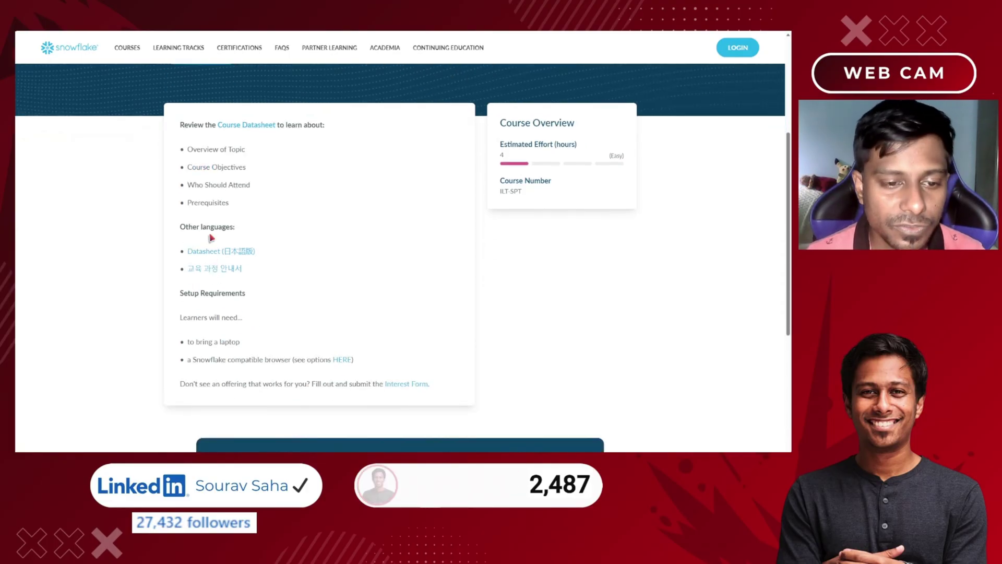
{"action": "scroll", "coordinate": [210, 313], "scroll_direction": "up", "scroll_amount": 5}
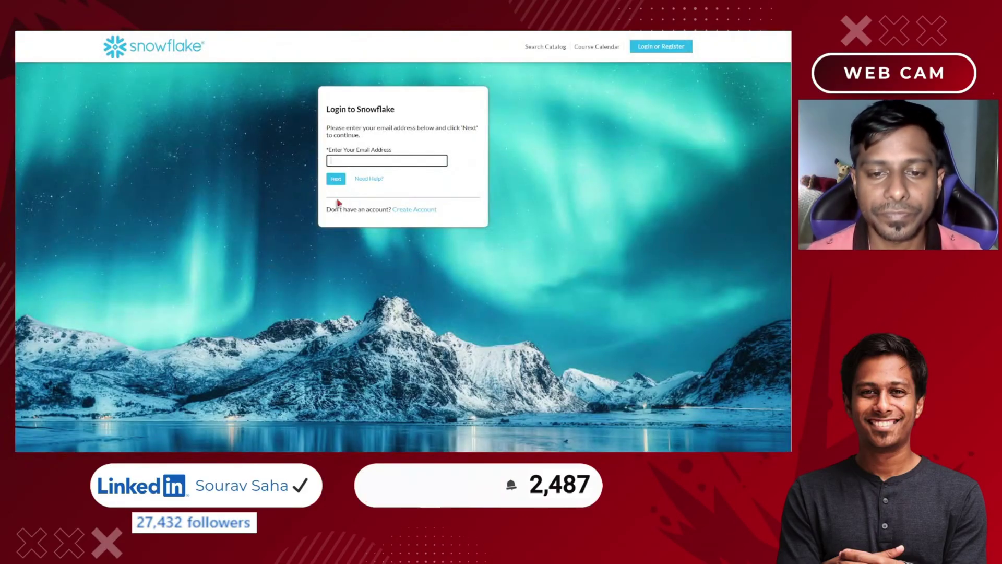
{"action": "left_click", "coordinate": [402, 209]}
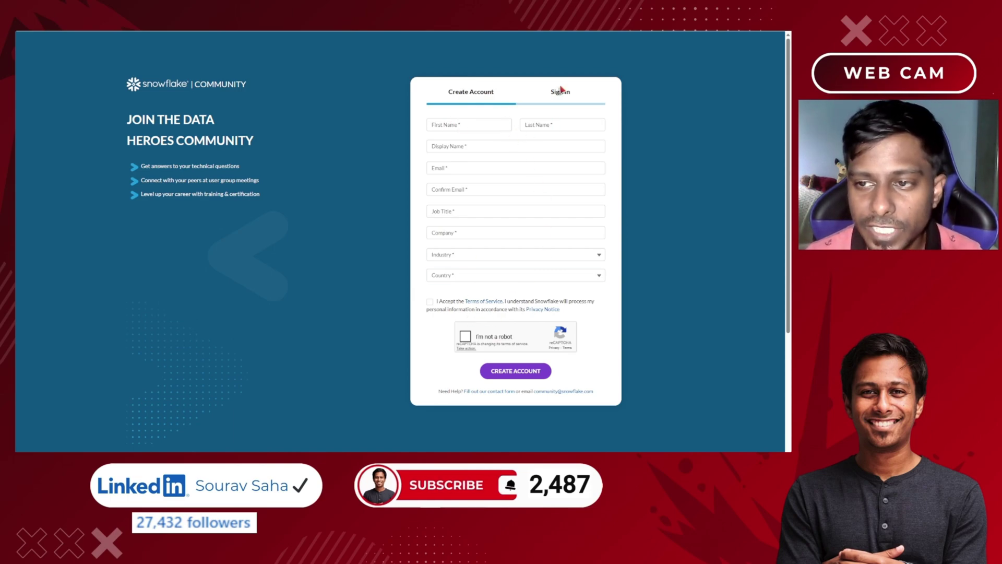
Sign in with an existing account and enroll in Platform Training through the training login.
{"action": "left_click", "coordinate": [561, 91]}
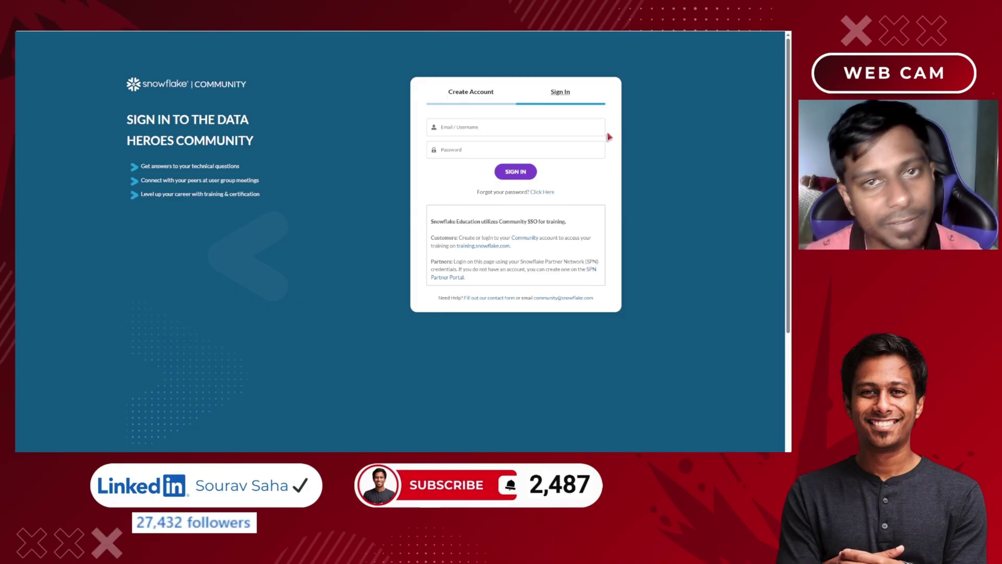
{"action": "left_click", "coordinate": [523, 132]}
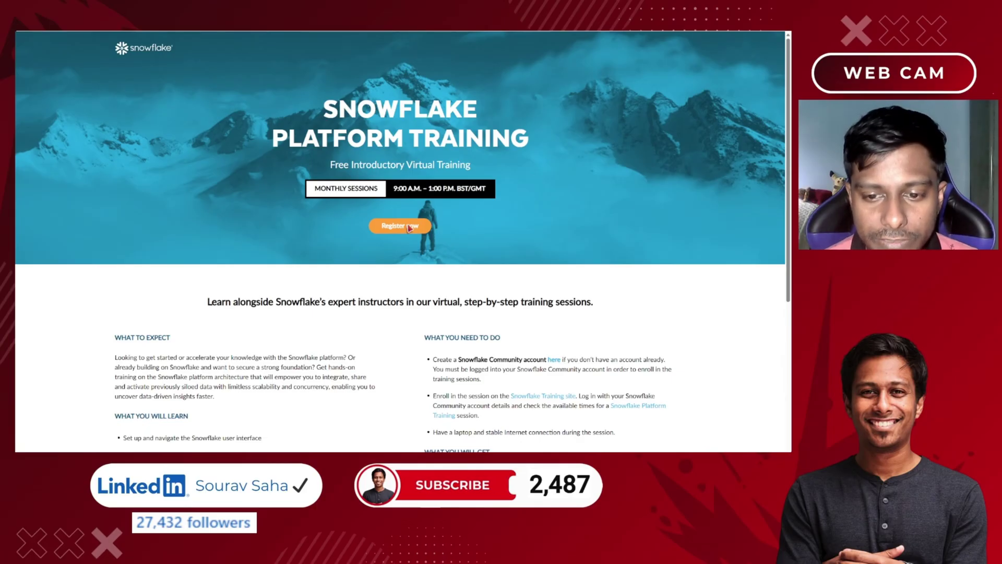
{"action": "left_click", "coordinate": [408, 227]}
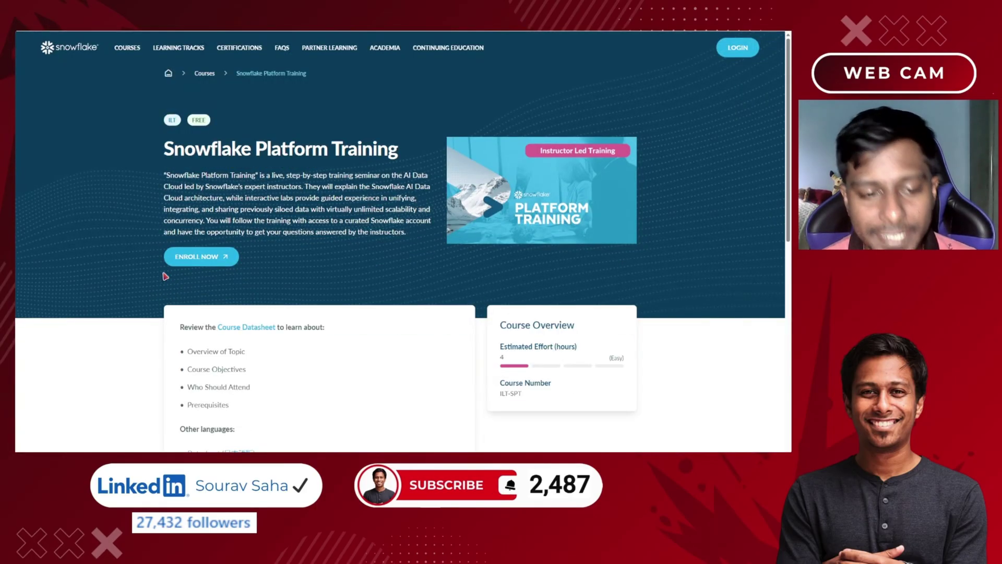
{"action": "left_click", "coordinate": [231, 256]}
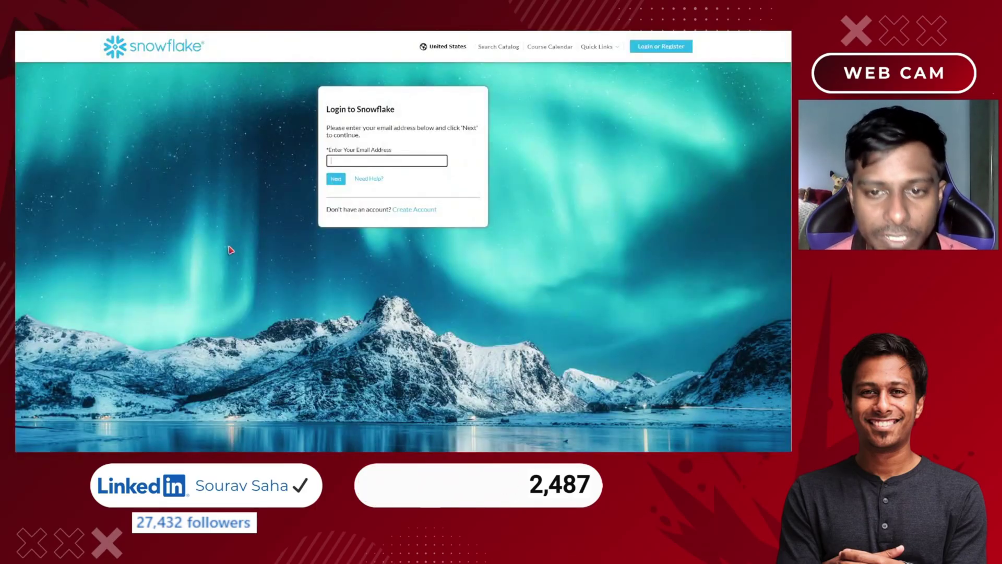
{"action": "left_click", "coordinate": [366, 160]}
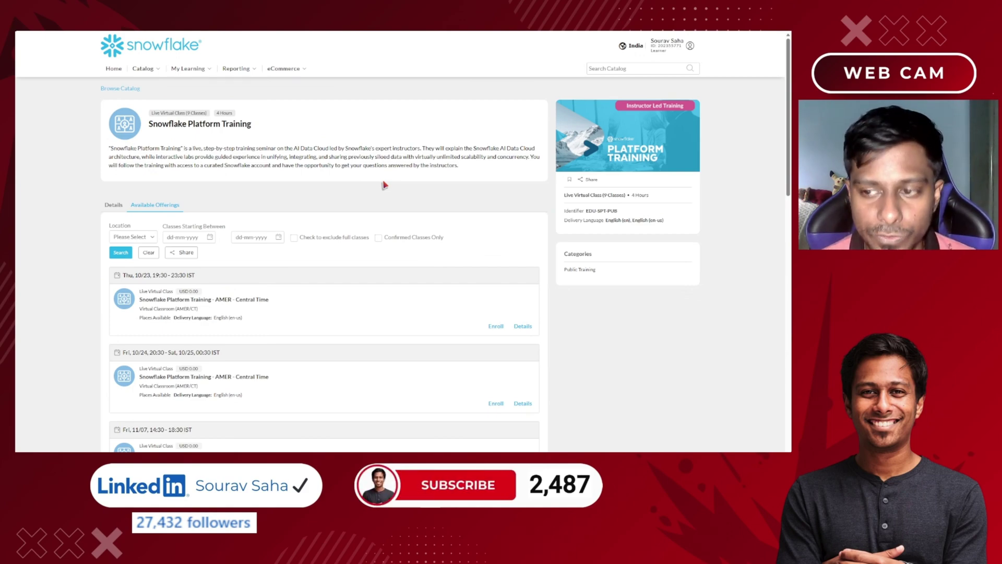
{"action": "scroll", "coordinate": [383, 185], "scroll_direction": "down", "scroll_amount": 2}
{"action": "scroll", "coordinate": [384, 185], "scroll_direction": "down", "scroll_amount": 1}
{"action": "scroll", "coordinate": [384, 186], "scroll_direction": "down", "scroll_amount": 1}
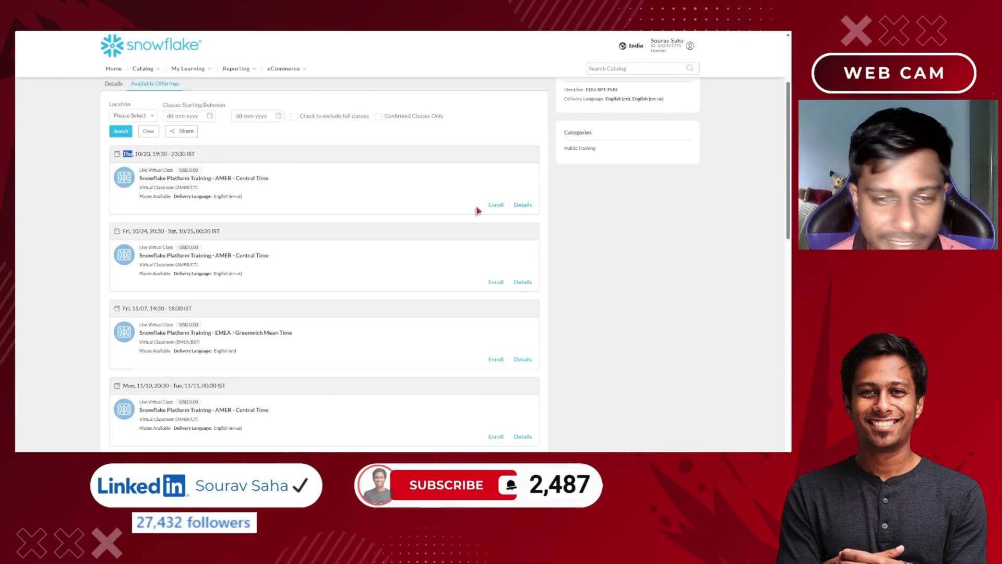
{"action": "left_click", "coordinate": [524, 217]}
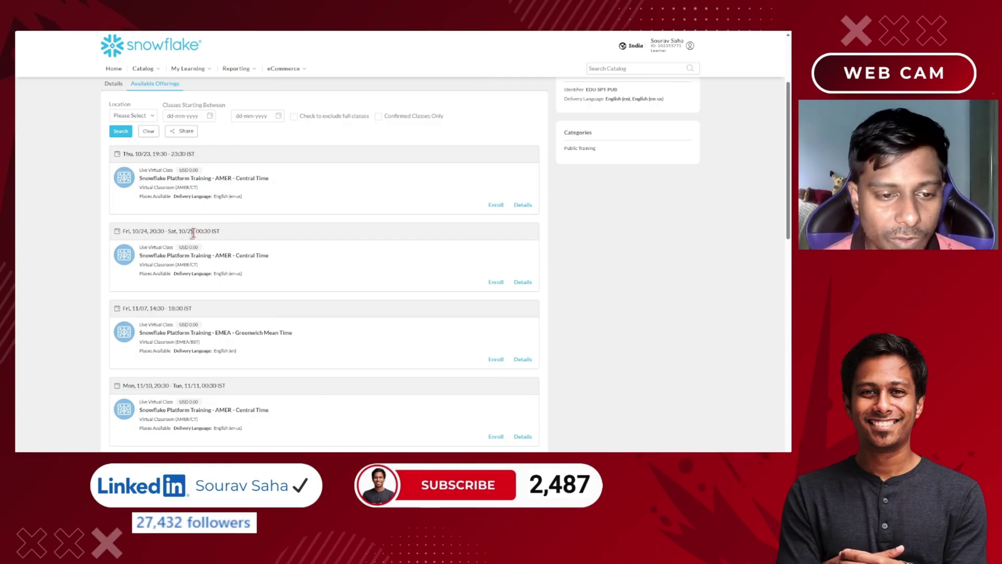
{"action": "scroll", "coordinate": [188, 247], "scroll_direction": "down", "scroll_amount": 5}
{"action": "scroll", "coordinate": [188, 254], "scroll_direction": "down", "scroll_amount": 5}
{"action": "scroll", "coordinate": [189, 270], "scroll_direction": "down", "scroll_amount": 5}
{"action": "scroll", "coordinate": [188, 290], "scroll_direction": "down", "scroll_amount": 5}
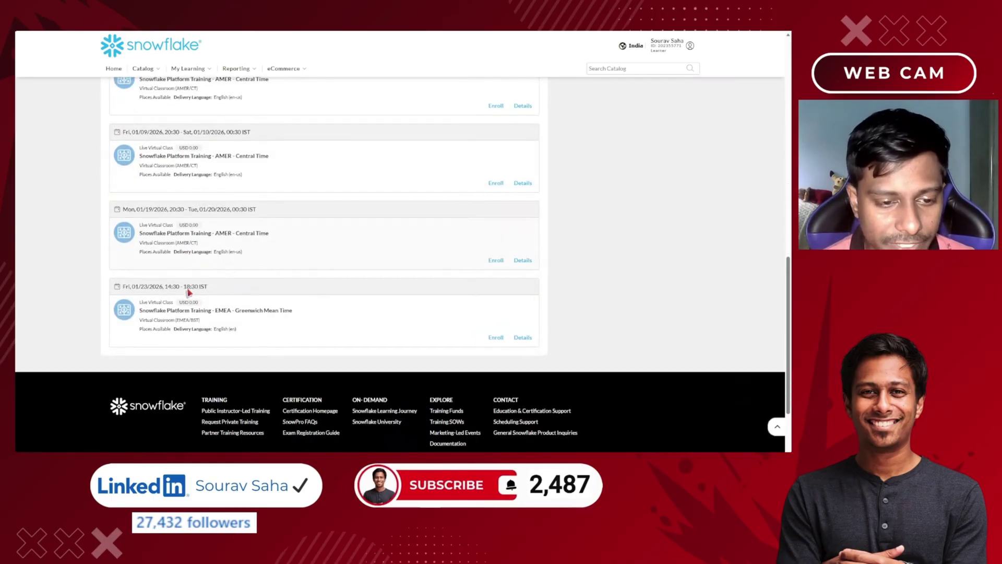
{"action": "scroll", "coordinate": [188, 290], "scroll_direction": "up", "scroll_amount": 5}
{"action": "scroll", "coordinate": [185, 274], "scroll_direction": "up", "scroll_amount": 5}
{"action": "scroll", "coordinate": [183, 236], "scroll_direction": "up", "scroll_amount": 5}
{"action": "scroll", "coordinate": [184, 218], "scroll_direction": "up", "scroll_amount": 3}
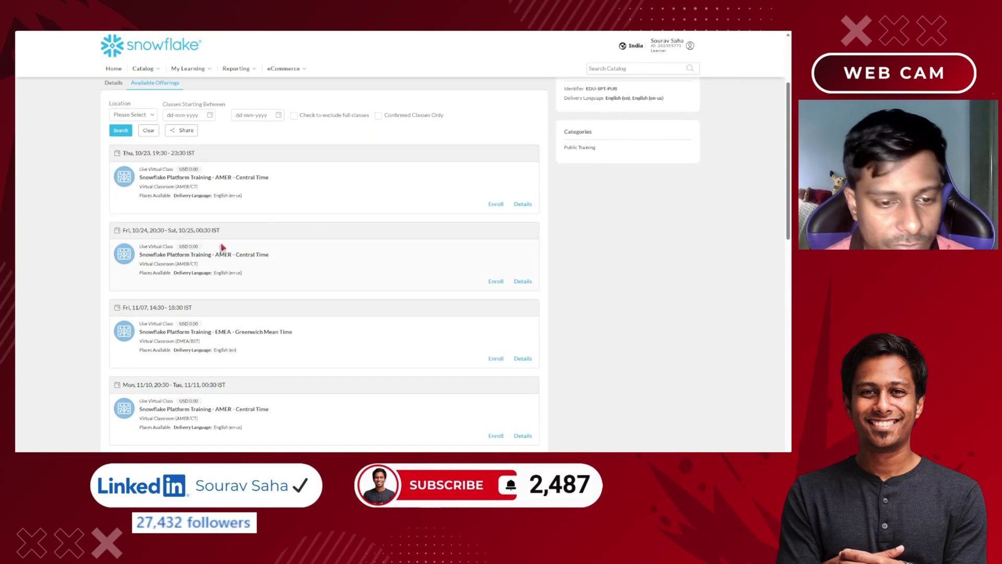
{"action": "scroll", "coordinate": [223, 249], "scroll_direction": "down", "scroll_amount": 3}
{"action": "scroll", "coordinate": [230, 254], "scroll_direction": "down", "scroll_amount": 1}
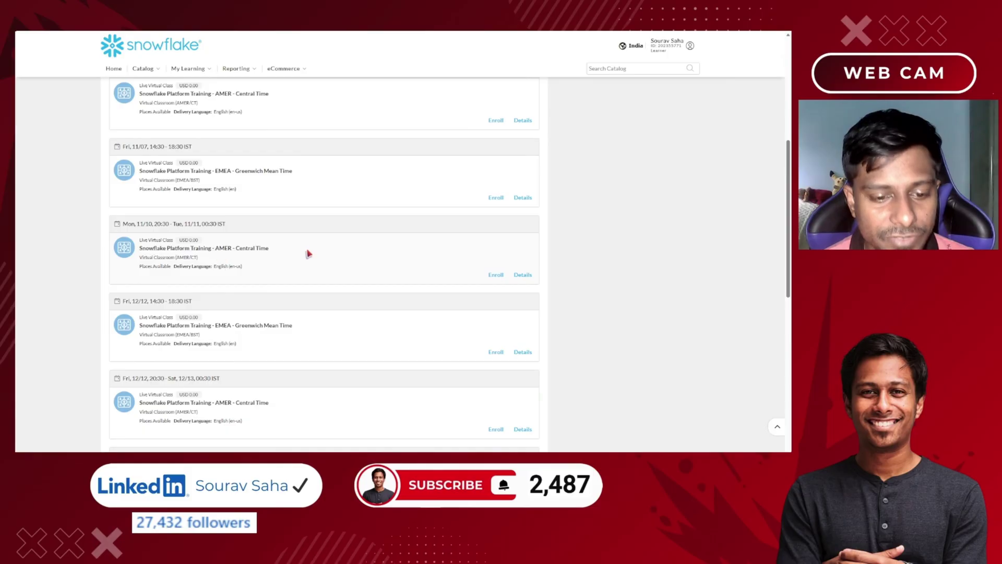
{"action": "scroll", "coordinate": [213, 255], "scroll_direction": "down", "scroll_amount": 3}
{"action": "scroll", "coordinate": [252, 256], "scroll_direction": "down", "scroll_amount": 2}
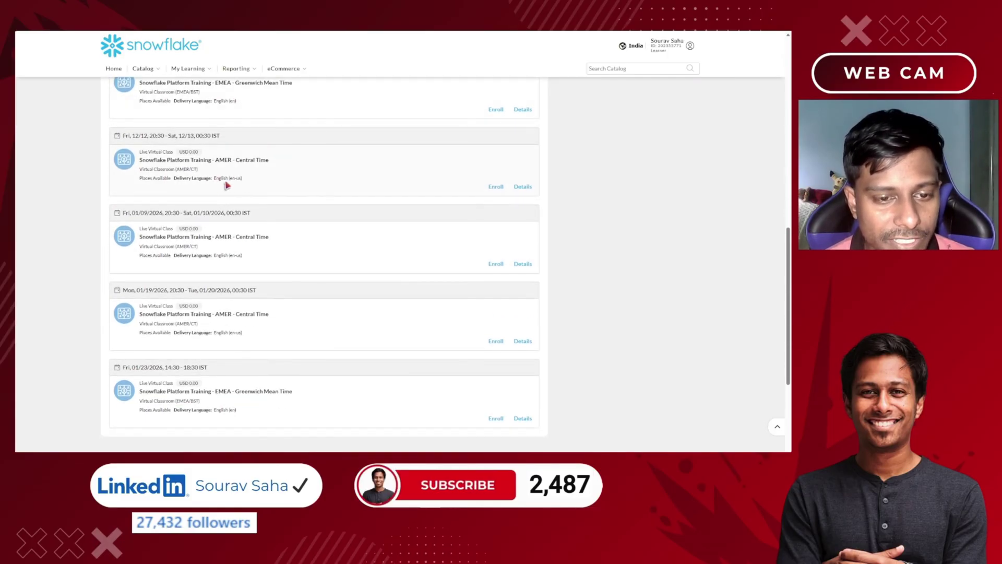
{"action": "scroll", "coordinate": [246, 197], "scroll_direction": "down", "scroll_amount": 5}
{"action": "scroll", "coordinate": [231, 284], "scroll_direction": "up", "scroll_amount": 2}
{"action": "scroll", "coordinate": [228, 270], "scroll_direction": "up", "scroll_amount": 3}
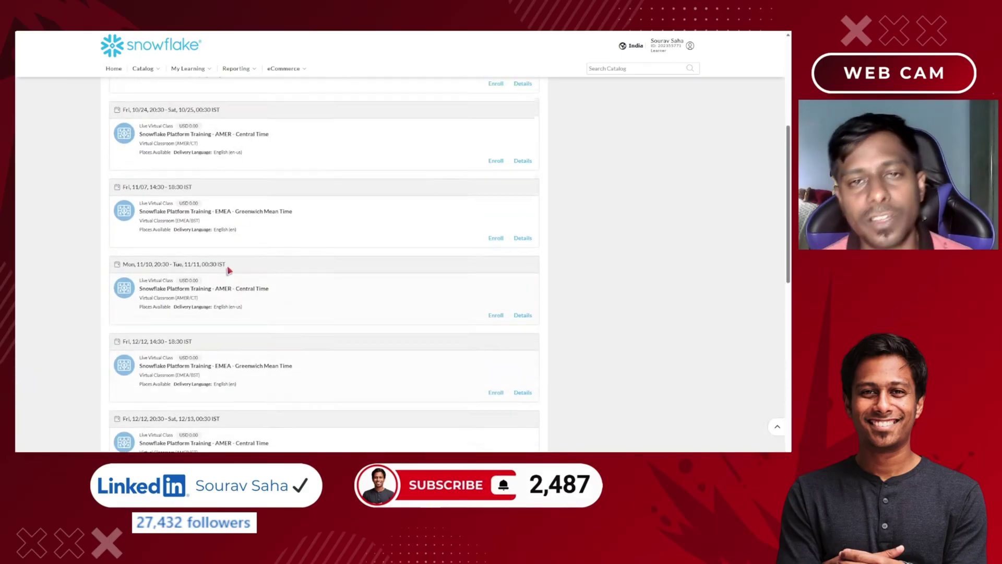
{"action": "scroll", "coordinate": [228, 269], "scroll_direction": "up", "scroll_amount": 5}
{"action": "scroll", "coordinate": [235, 267], "scroll_direction": "up", "scroll_amount": 1}
{"action": "scroll", "coordinate": [240, 263], "scroll_direction": "down", "scroll_amount": 2}
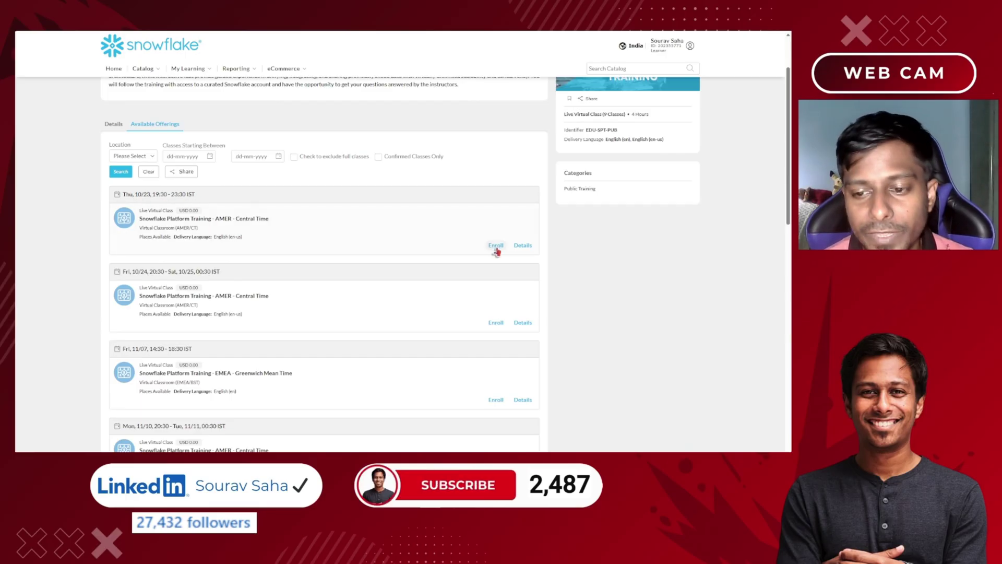
{"action": "scroll", "coordinate": [630, 266], "scroll_direction": "up", "scroll_amount": 1}
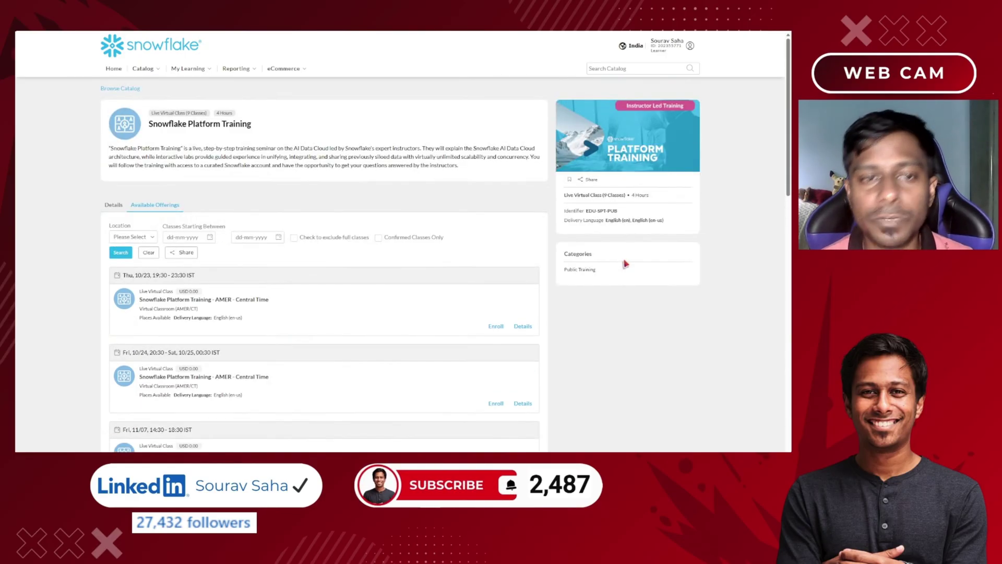